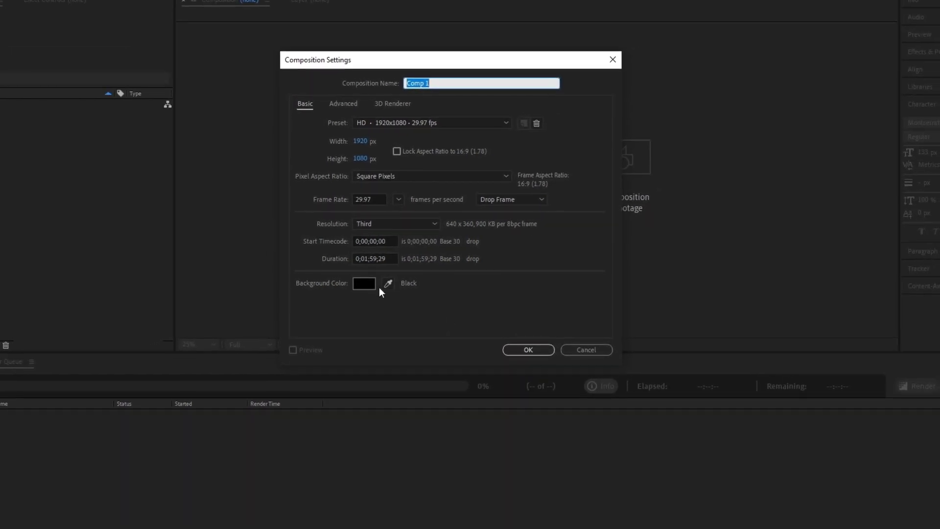
Create a 1920x1080, 29.97 fps composition named Comp 1 and turn off its transparency grid
{"action": "left_click", "coordinate": [528, 352]}
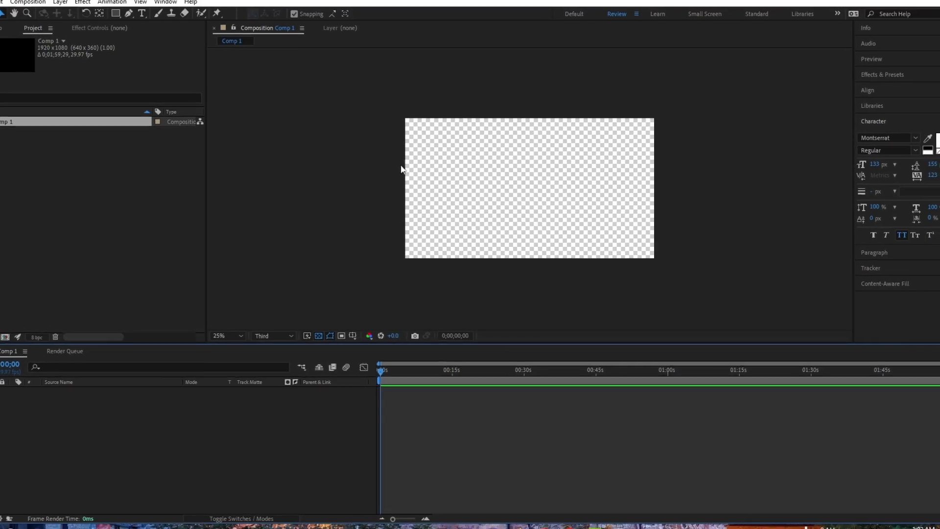
{"action": "left_click", "coordinate": [314, 338]}
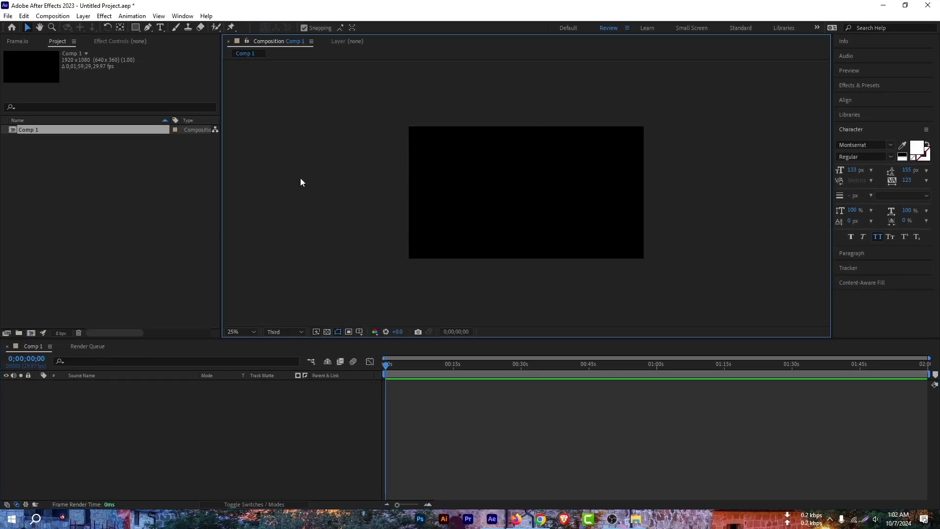
{"action": "double_click", "coordinate": [74, 211]}
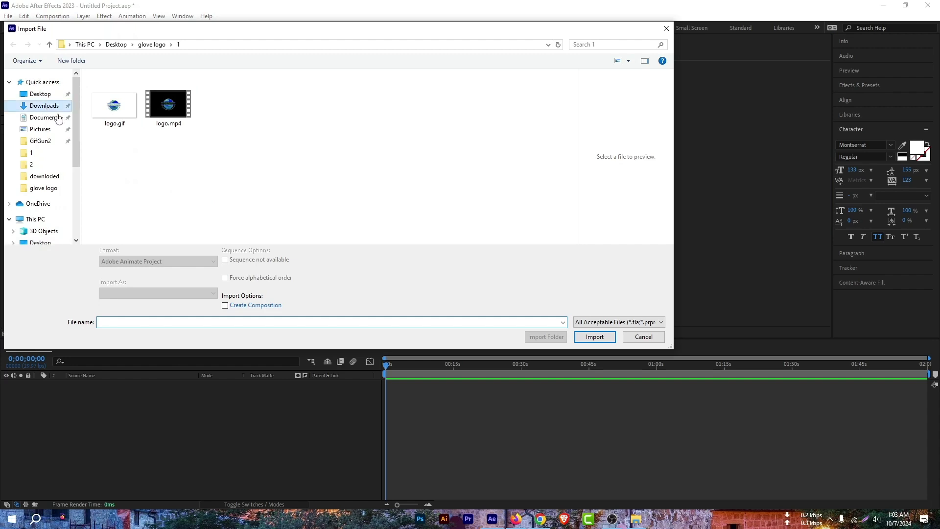
{"action": "left_click", "coordinate": [44, 105]}
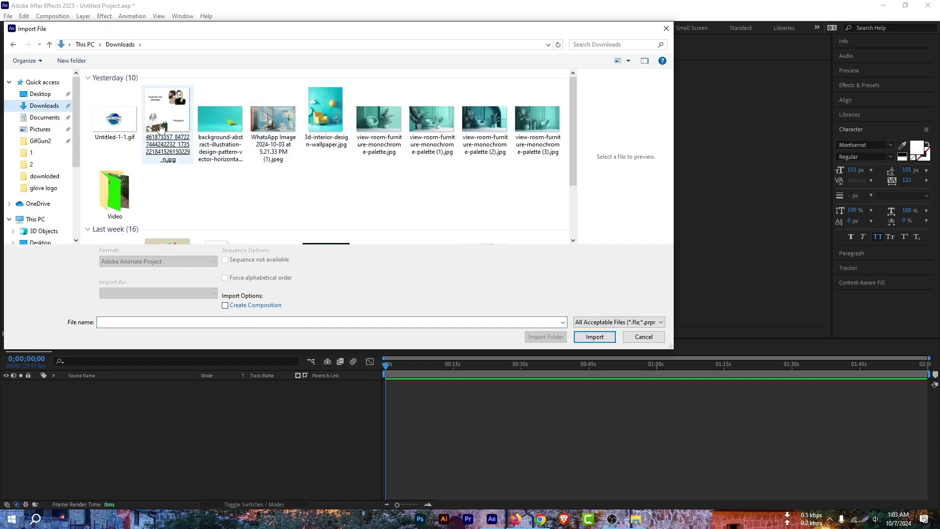
{"action": "double_click", "coordinate": [114, 193]}
{"action": "left_click", "coordinate": [168, 105]}
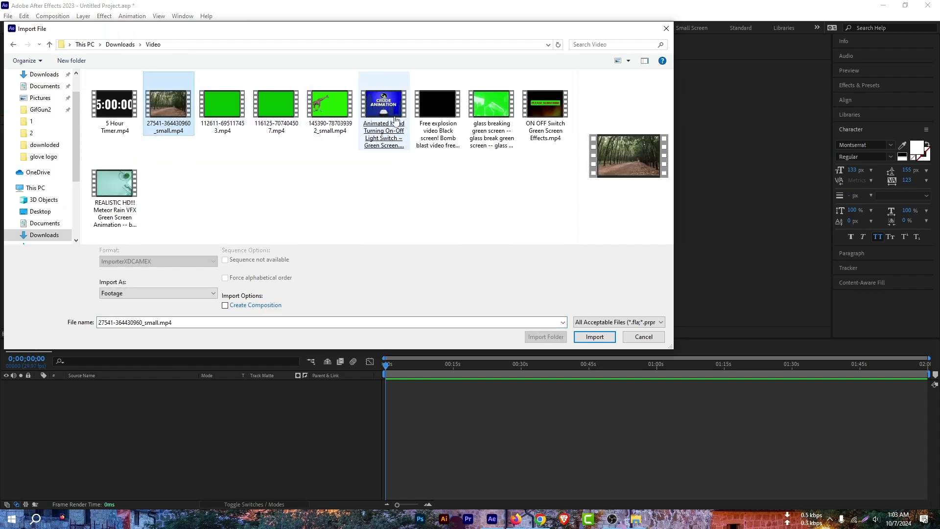
{"action": "left_click", "coordinate": [331, 105], "text": "ctrl"}
{"action": "left_click", "coordinate": [594, 336]}
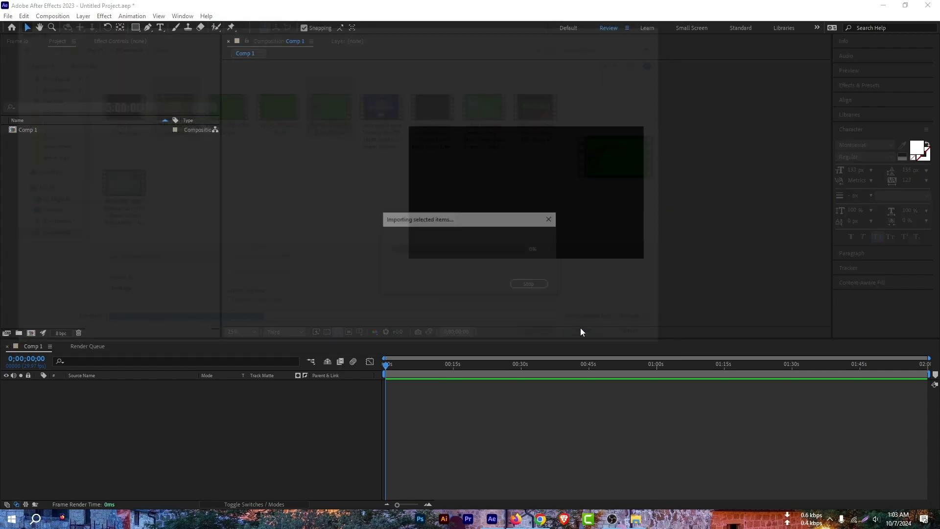
{"action": "left_click_drag", "start_coordinate": [108, 143], "coordinate": [129, 433]}
{"action": "left_click", "coordinate": [357, 313]}
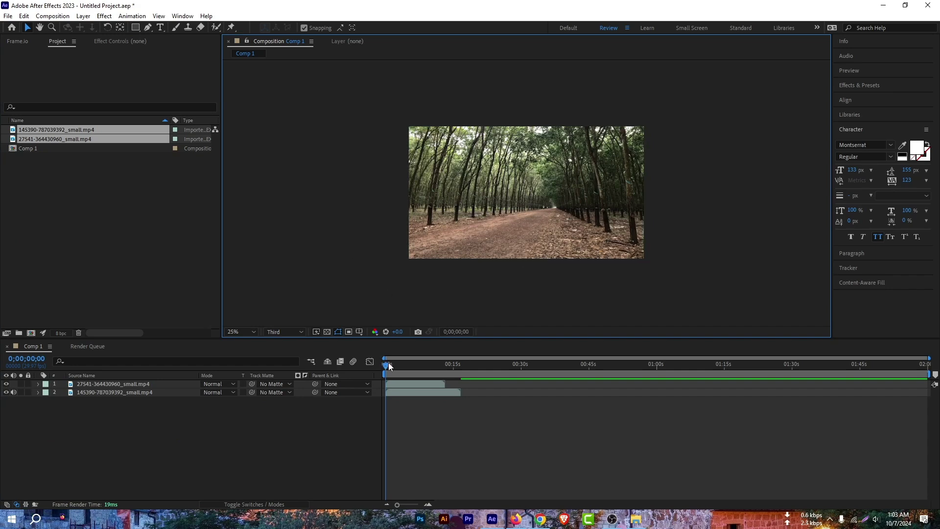
Scrub through the timeline to review the forest road footage and the green-screen giraffe footage
{"action": "left_click", "coordinate": [410, 384]}
{"action": "left_click_drag", "start_coordinate": [388, 366], "coordinate": [516, 383]}
{"action": "left_click", "coordinate": [405, 366]}
{"action": "left_click_drag", "start_coordinate": [408, 365], "coordinate": [516, 382]}
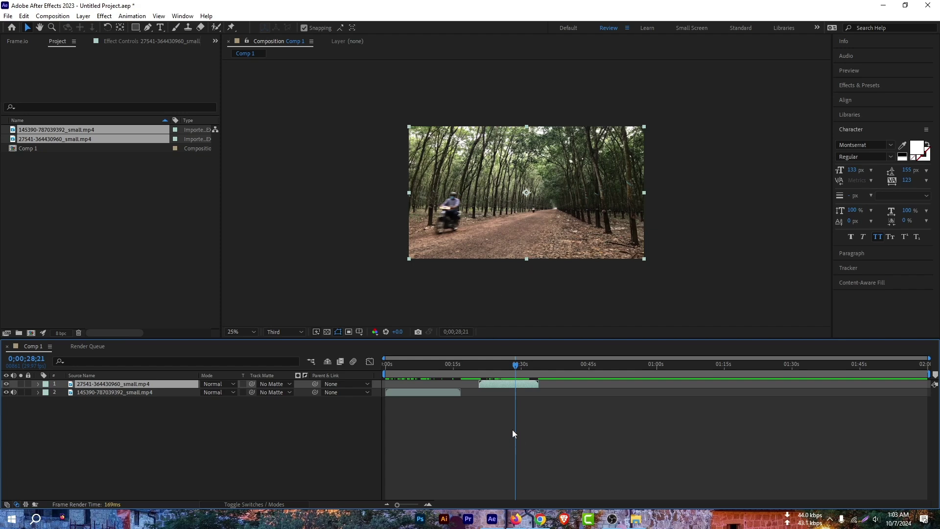
{"action": "scroll", "coordinate": [511, 402], "scroll_direction": "up", "scroll_amount": 2}
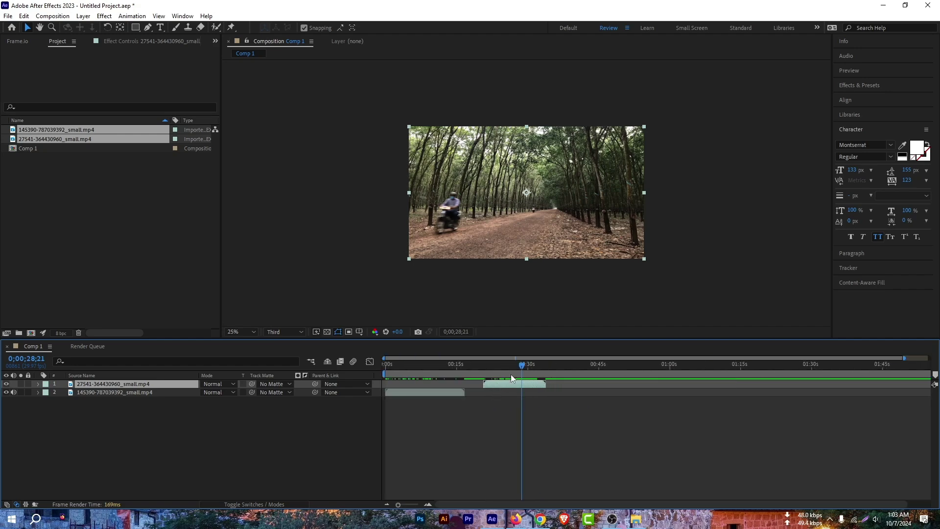
{"action": "left_click_drag", "start_coordinate": [524, 365], "coordinate": [397, 387]}
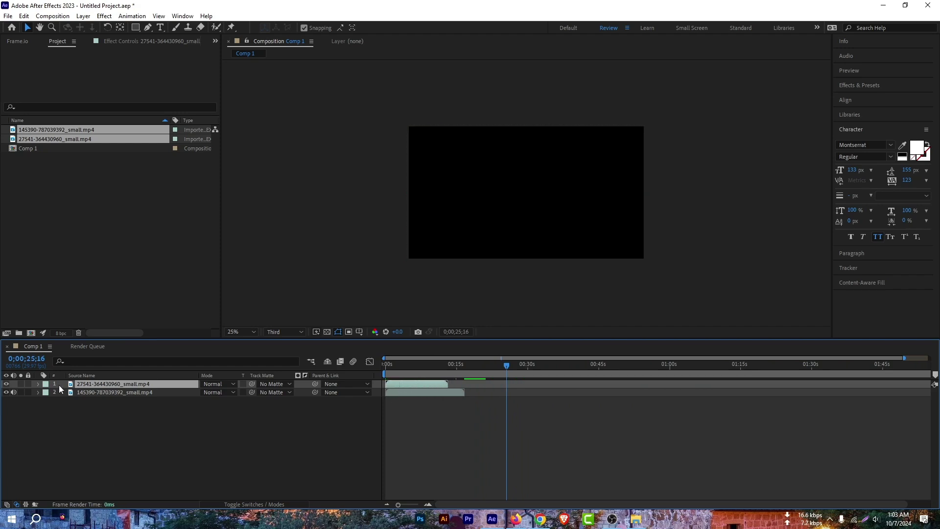
Place the forest layer beneath the giraffe layer and select the giraffe layer with the current time at 0;00;05;05
{"action": "left_click_drag", "start_coordinate": [83, 382], "coordinate": [99, 396]}
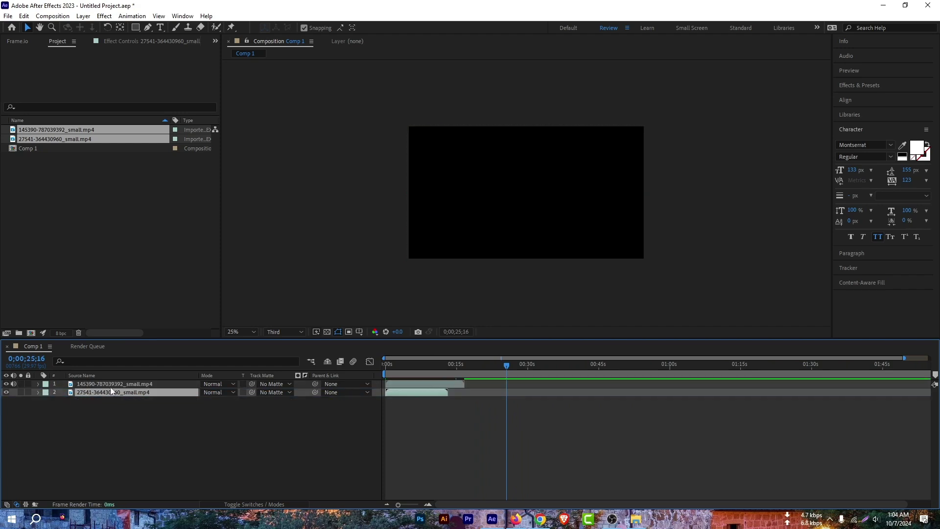
{"action": "left_click_drag", "start_coordinate": [507, 369], "coordinate": [411, 382]}
{"action": "left_click", "coordinate": [401, 383]}
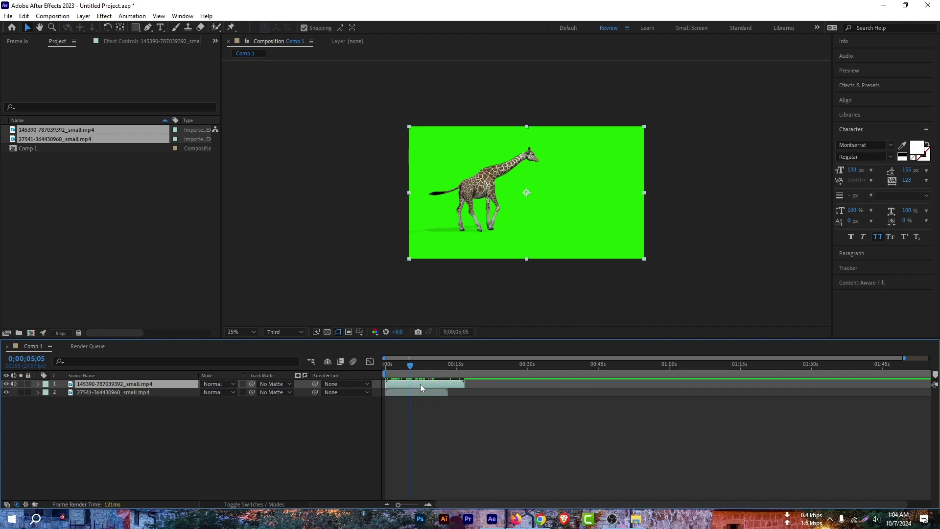
Search the Effects & Presets for "linear"
{"action": "left_click", "coordinate": [867, 85]}
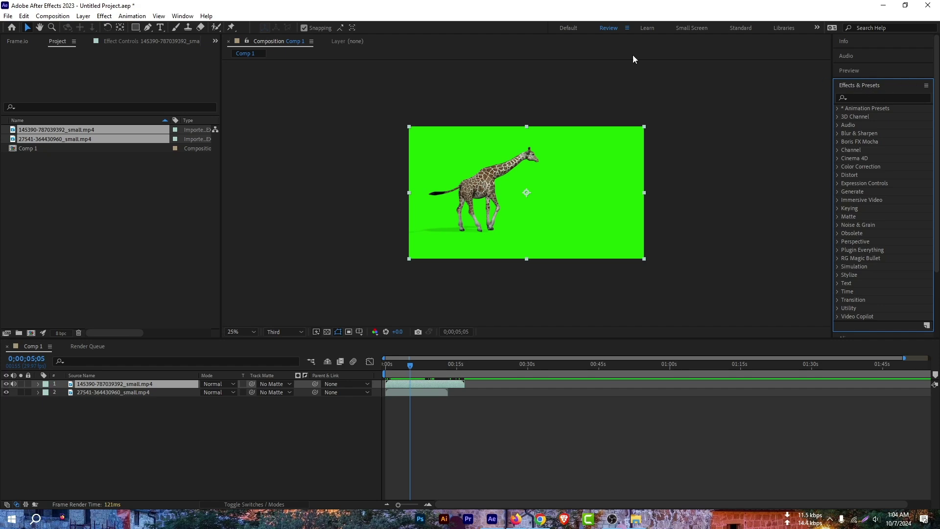
{"action": "left_click", "coordinate": [183, 16]}
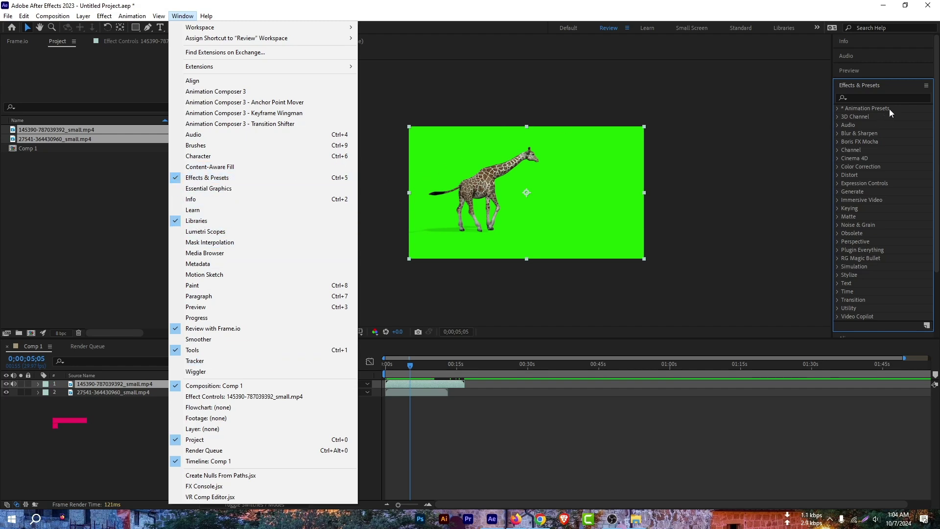
{"action": "left_click", "coordinate": [763, 132]}
{"action": "left_click", "coordinate": [764, 132]}
{"action": "left_click", "coordinate": [862, 96]}
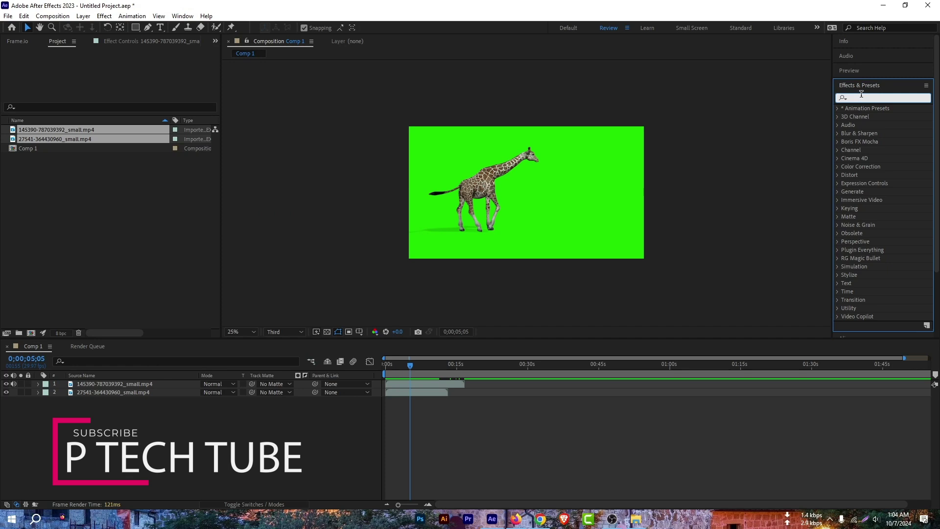
{"action": "type", "text": "line"}
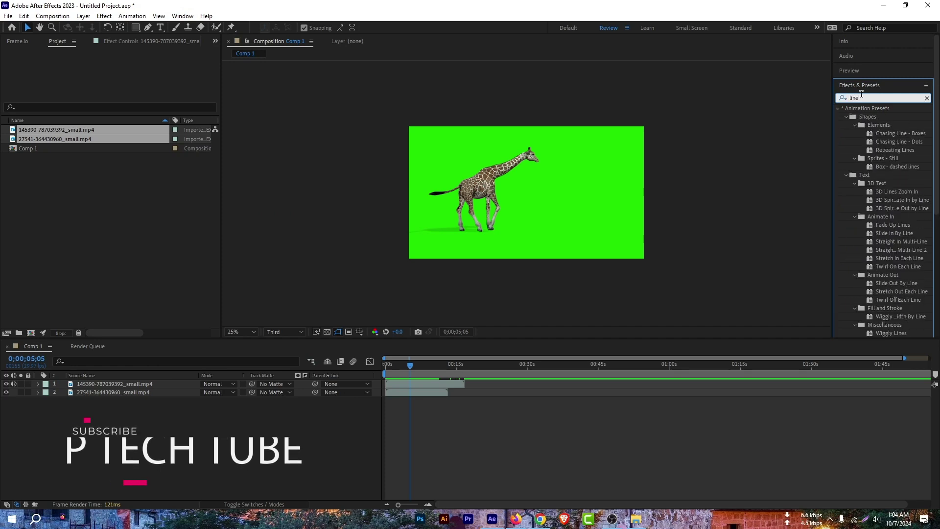
{"action": "type", "text": "ar"}
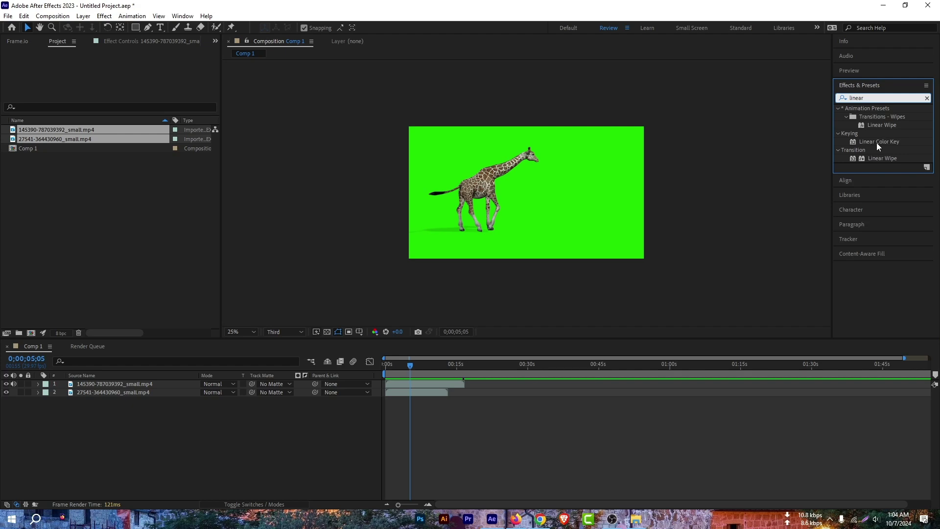
Apply Linear Color Key to the giraffe layer and sample its green background as the Key Color
{"action": "left_click_drag", "start_coordinate": [886, 140], "coordinate": [121, 383]}
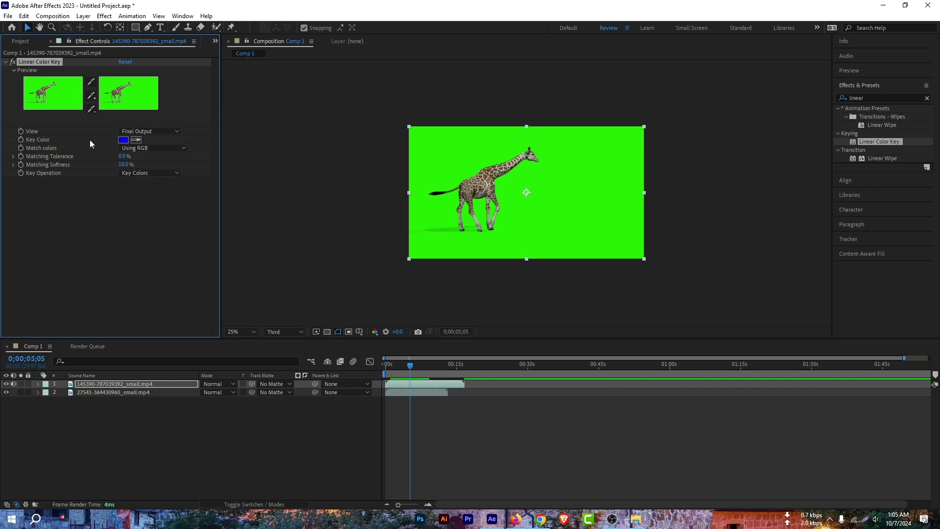
{"action": "left_click", "coordinate": [136, 140]}
{"action": "left_click", "coordinate": [435, 172]}
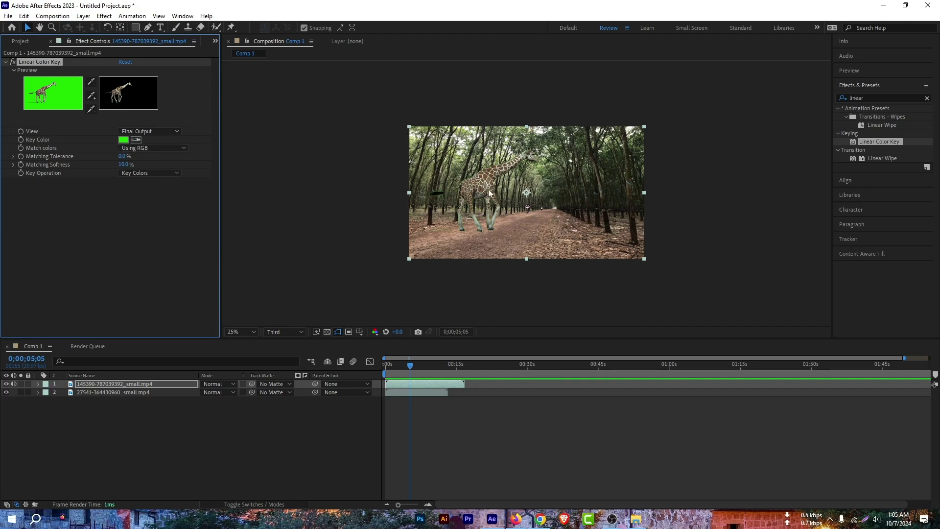
Reposition the giraffe layer down and to the right over the forest road
{"action": "scroll", "coordinate": [476, 194], "scroll_direction": "up", "scroll_amount": 2}
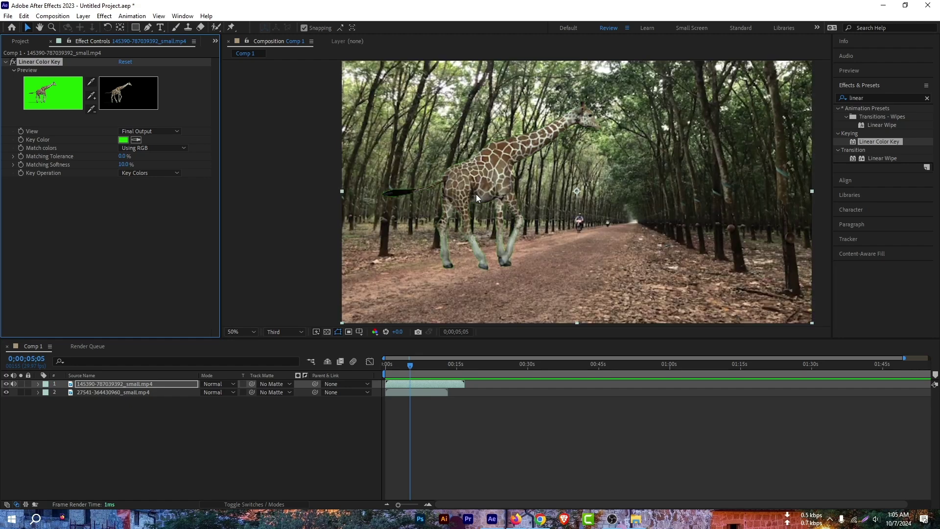
{"action": "scroll", "coordinate": [476, 194], "scroll_direction": "up", "scroll_amount": 2}
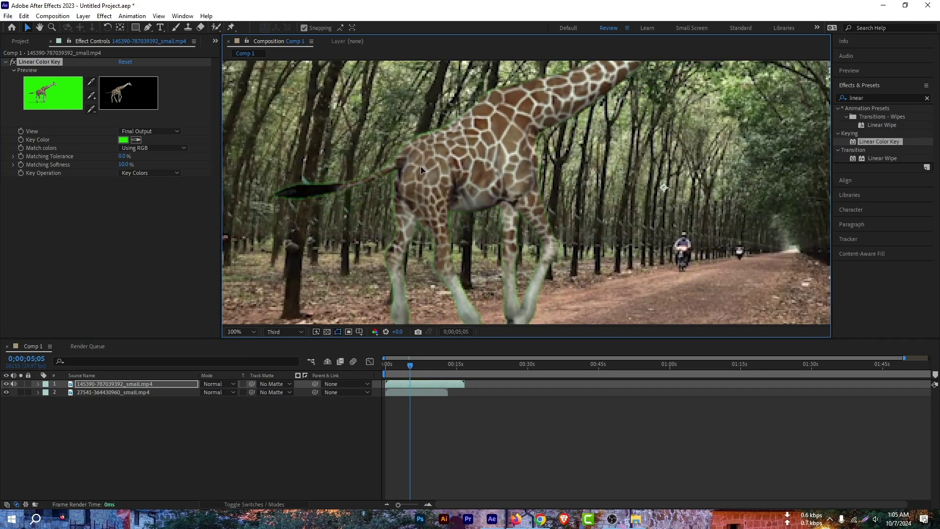
{"action": "scroll", "coordinate": [398, 199], "scroll_direction": "up", "scroll_amount": 2}
{"action": "left_click_drag", "start_coordinate": [382, 173], "coordinate": [437, 237]}
{"action": "scroll", "coordinate": [526, 159], "scroll_direction": "up", "scroll_amount": 2}
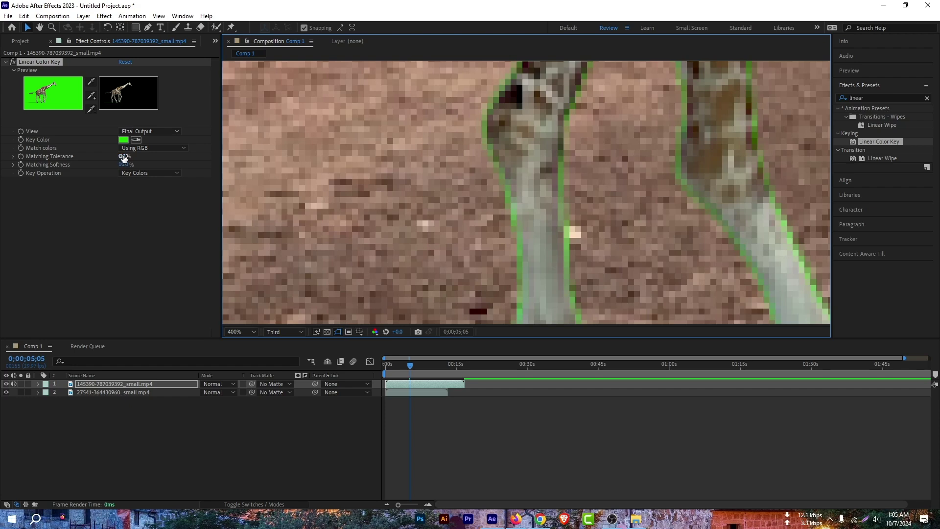
Refine the giraffe's Linear Color Key with Matching Tolerance 19% and Matching Softness 16%
{"action": "left_click_drag", "start_coordinate": [123, 162], "coordinate": [141, 161]}
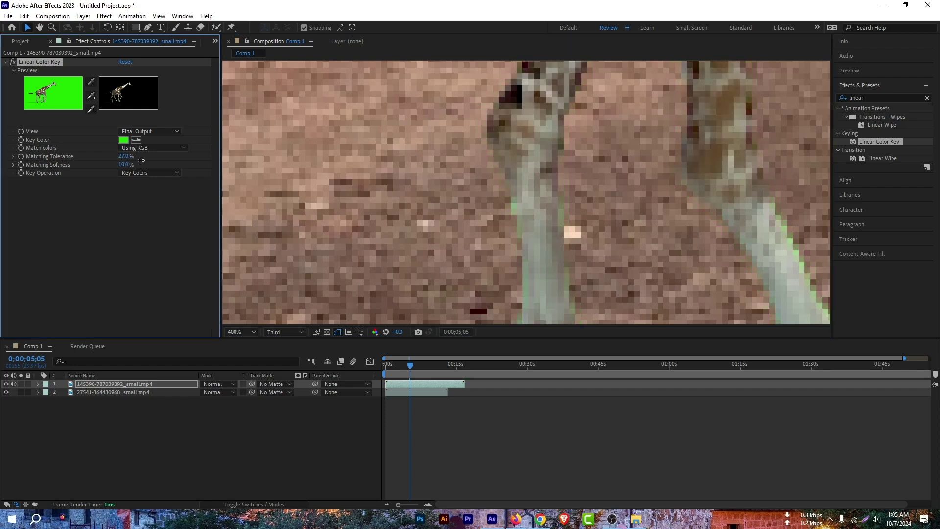
{"action": "left_click_drag", "start_coordinate": [122, 164], "coordinate": [129, 165]}
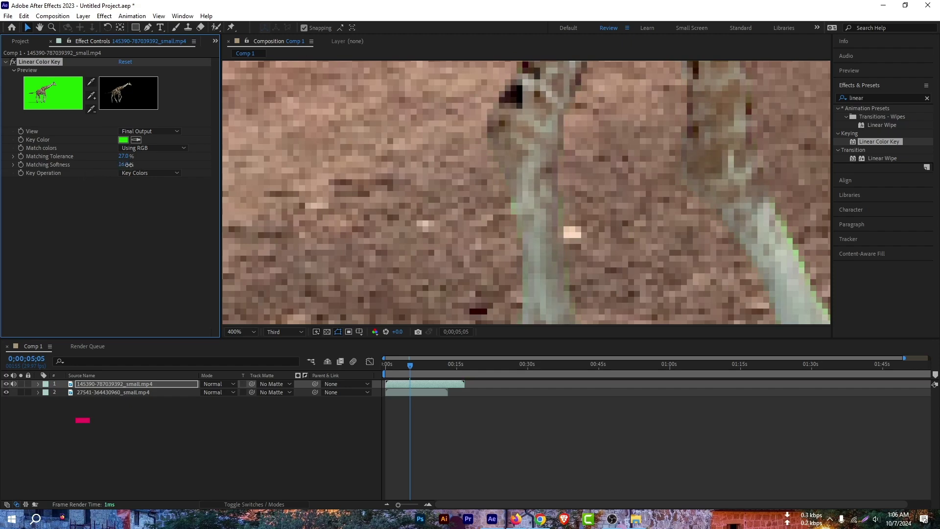
{"action": "scroll", "coordinate": [351, 168], "scroll_direction": "down", "scroll_amount": 4}
{"action": "scroll", "coordinate": [366, 150], "scroll_direction": "up", "scroll_amount": 2}
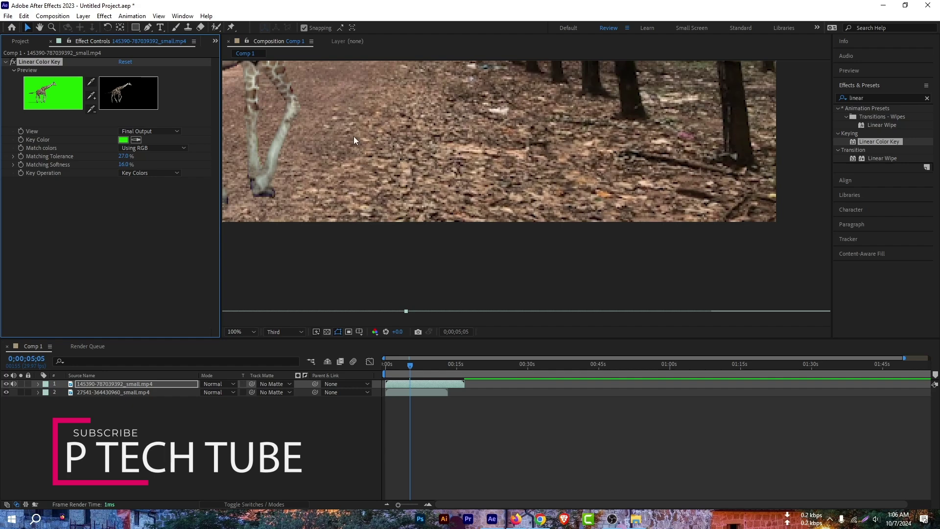
{"action": "scroll", "coordinate": [354, 140], "scroll_direction": "down", "scroll_amount": 8}
{"action": "scroll", "coordinate": [327, 127], "scroll_direction": "up", "scroll_amount": 6}
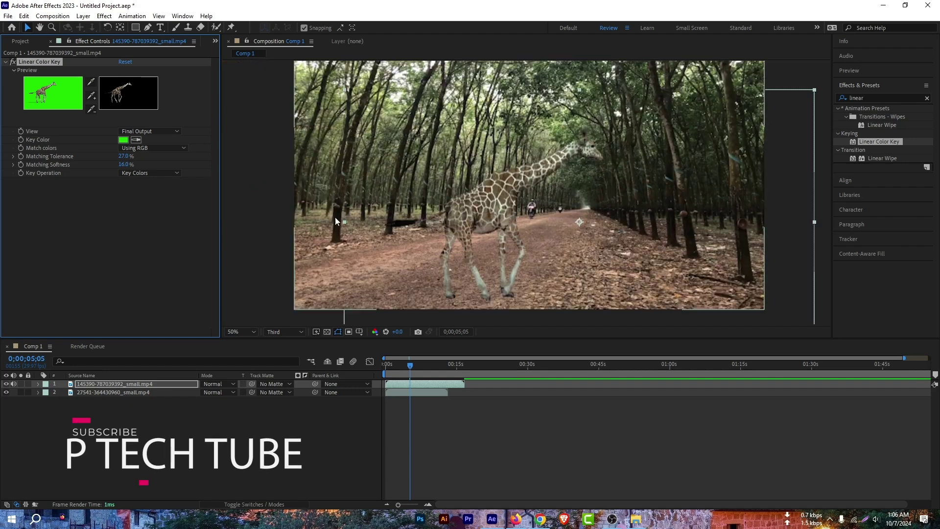
{"action": "left_click_drag", "start_coordinate": [121, 157], "coordinate": [119, 157]}
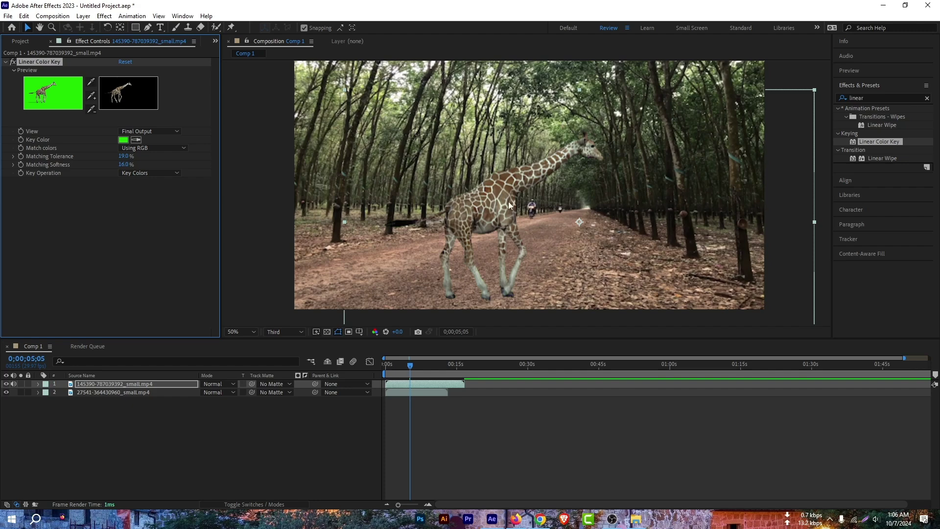
Preview the composite up to 0;00;06;25 and nudge the giraffe layer slightly down and to the right
{"action": "key", "text": "space"}
{"action": "key", "text": "space"}
{"action": "key", "text": "comma"}
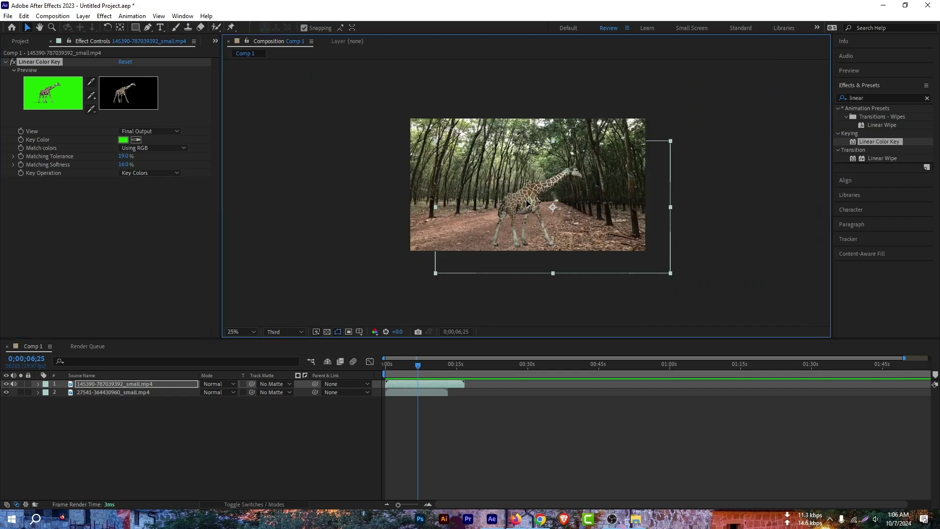
{"action": "key", "text": "shift+Right"}
{"action": "key", "text": "shift+Down"}
{"action": "key", "text": "shift+Down"}
{"action": "key", "text": "shift+Down"}
{"action": "key", "text": "shift+Down"}
{"action": "key", "text": "shift+Down"}
{"action": "key", "text": "shift+Down"}
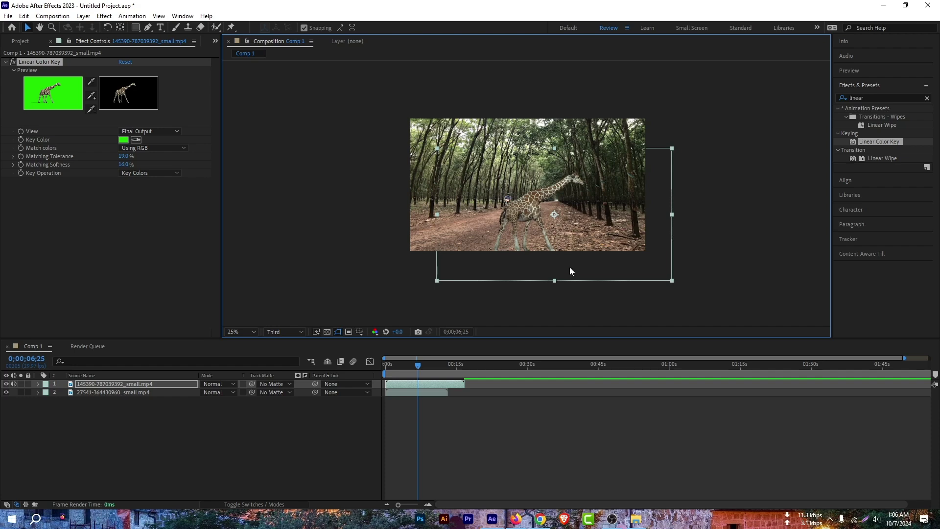
Search the effects for "drop" and apply Drop Shadow to the giraffe layer
{"action": "left_click", "coordinate": [927, 101]}
{"action": "left_click", "coordinate": [928, 100]}
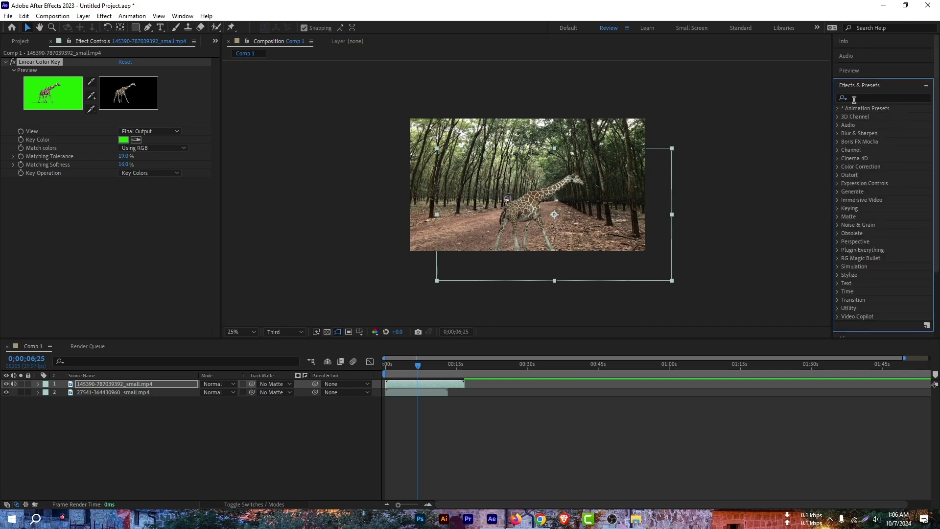
{"action": "left_click", "coordinate": [851, 99]}
{"action": "type", "text": "drop"}
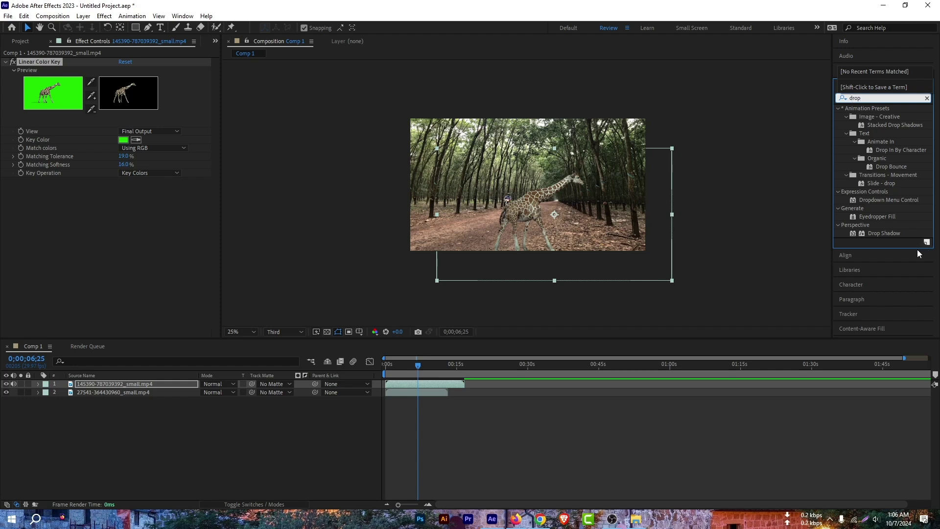
{"action": "left_click_drag", "start_coordinate": [880, 233], "coordinate": [105, 382]}
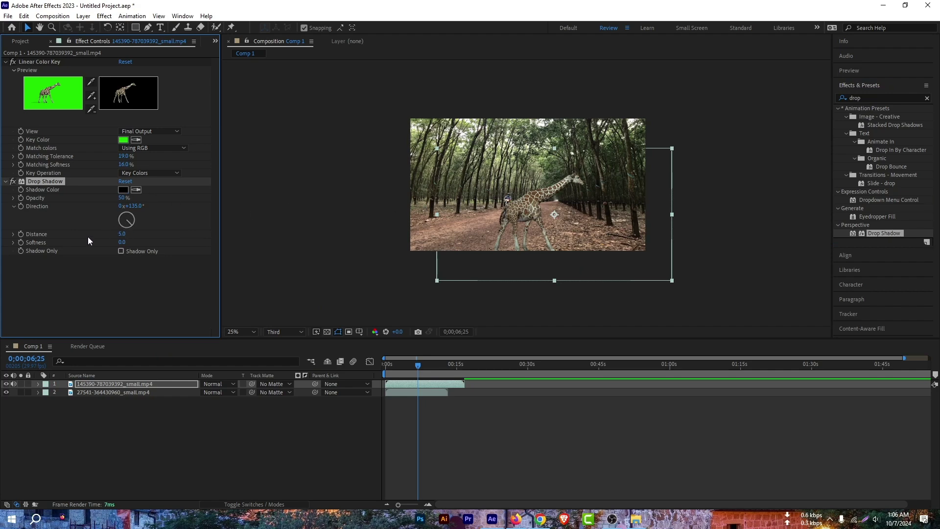
Set the giraffe's Drop Shadow to Distance 9, Softness 30, Opacity 70% and Direction 291°
{"action": "mouse_move", "coordinate": [123, 239]}
{"action": "left_mouse_down"}
{"action": "mouse_move", "coordinate": [121, 219]}
{"action": "mouse_move", "coordinate": [125, 226]}
{"action": "left_mouse_up"}
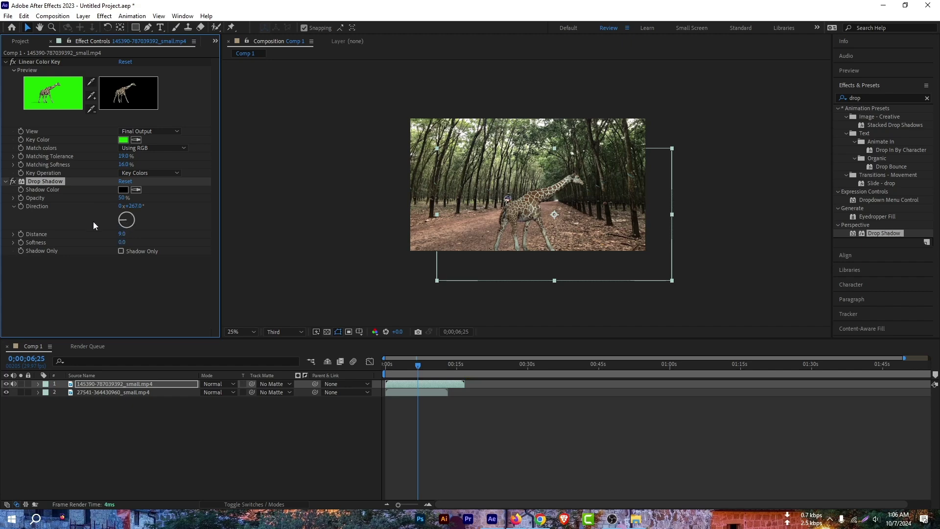
{"action": "scroll", "coordinate": [524, 248], "scroll_direction": "up", "scroll_amount": 4}
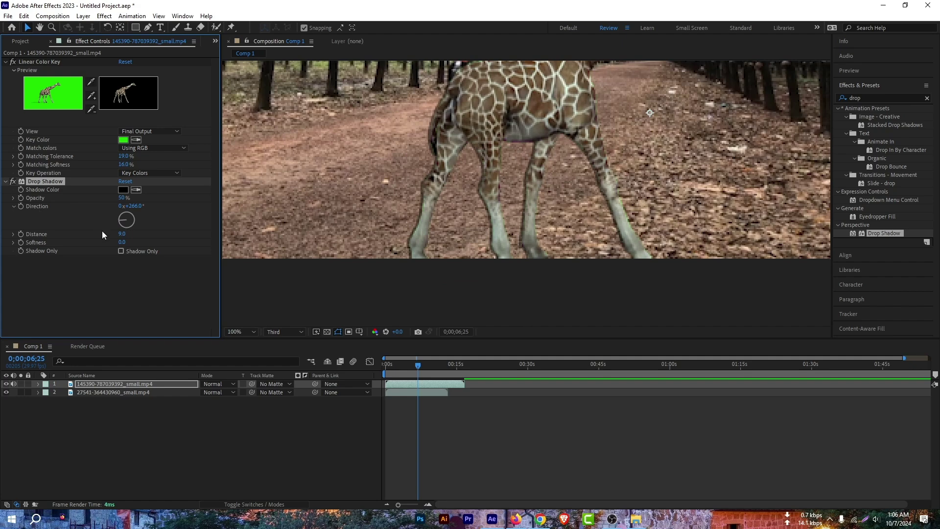
{"action": "left_click_drag", "start_coordinate": [123, 242], "coordinate": [137, 245]}
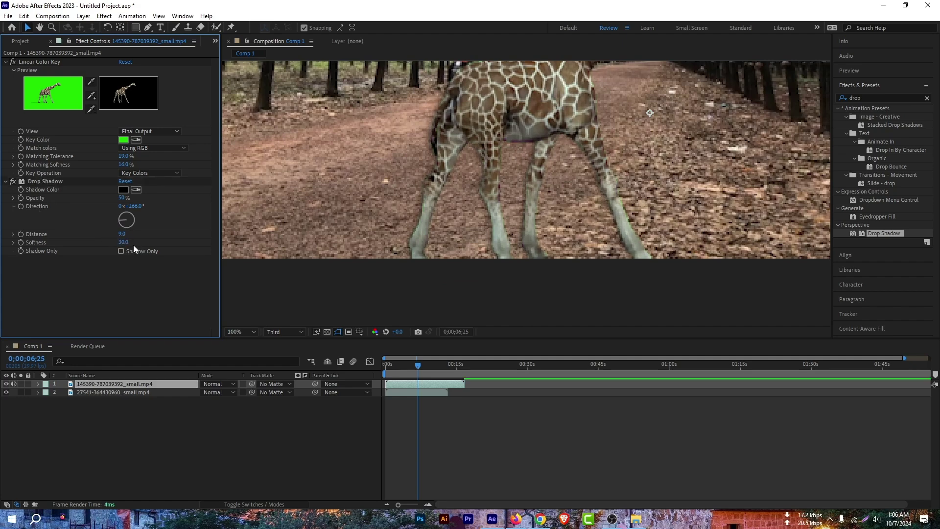
{"action": "left_click_drag", "start_coordinate": [122, 198], "coordinate": [148, 207]}
{"action": "left_click", "coordinate": [128, 206]}
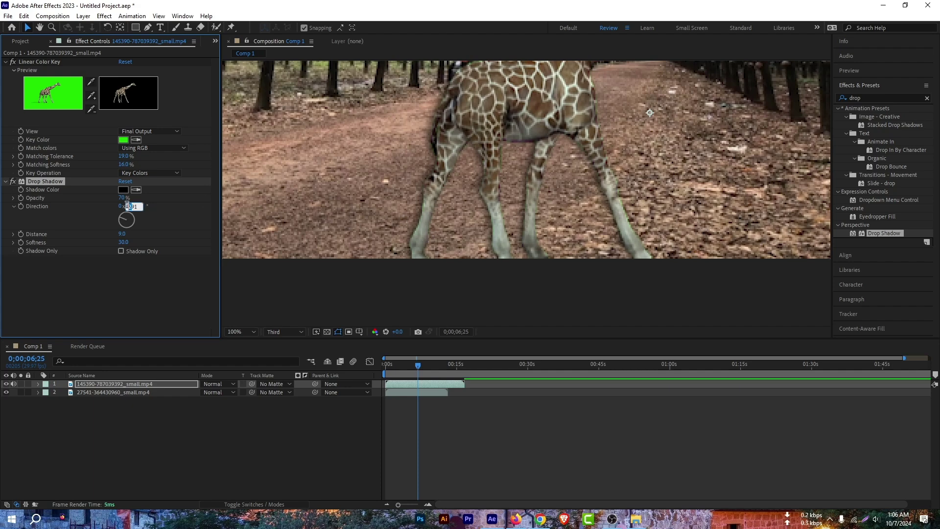
{"action": "scroll", "coordinate": [455, 222], "scroll_direction": "down", "scroll_amount": 6}
{"action": "left_click", "coordinate": [364, 216]}
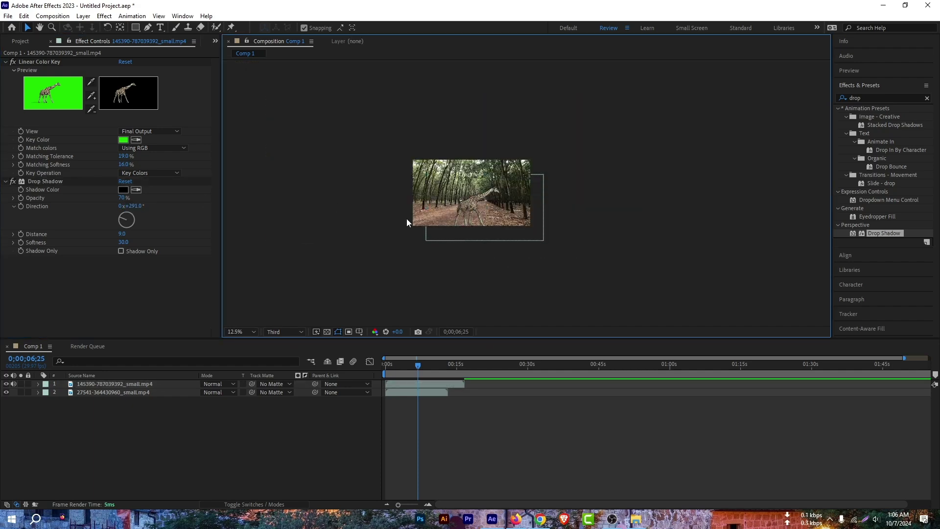
Play the composite from the start, then scrub back to about 0;00;06;03 to check the giraffe against the forest
{"action": "left_click_drag", "start_coordinate": [416, 365], "coordinate": [363, 370]}
{"action": "key", "text": "space"}
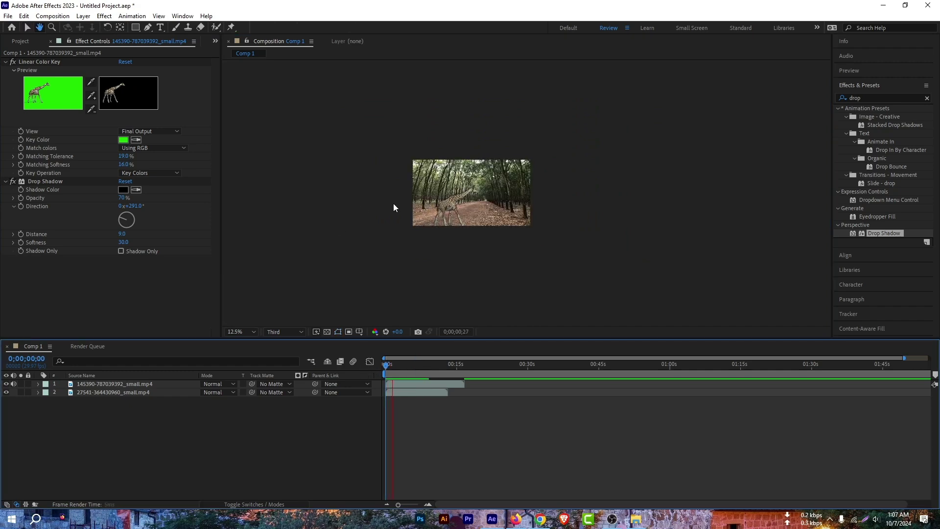
{"action": "scroll", "coordinate": [478, 201], "scroll_direction": "up", "scroll_amount": 4}
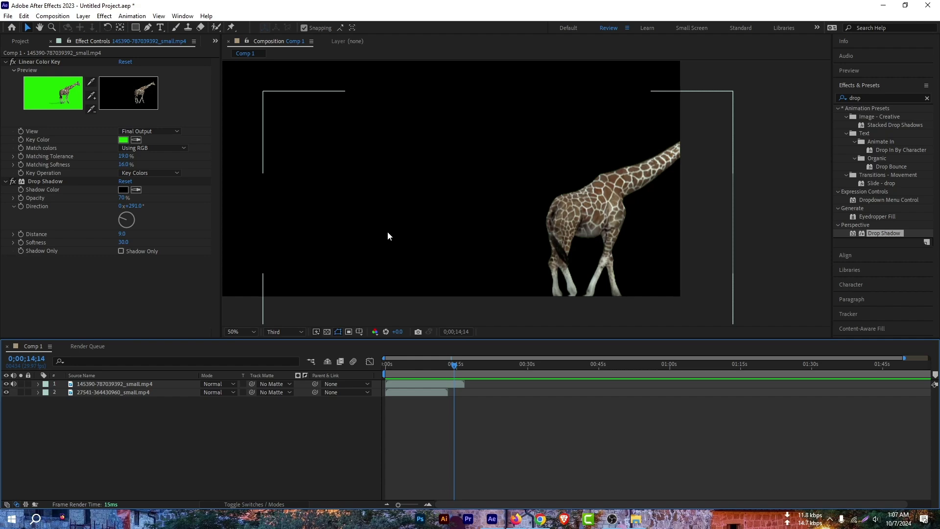
{"action": "left_click_drag", "start_coordinate": [446, 365], "coordinate": [413, 369]}
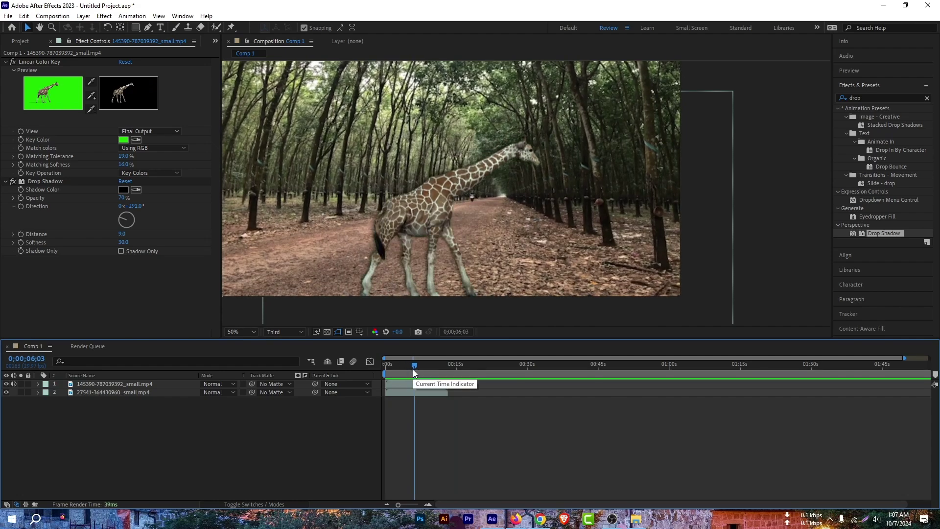